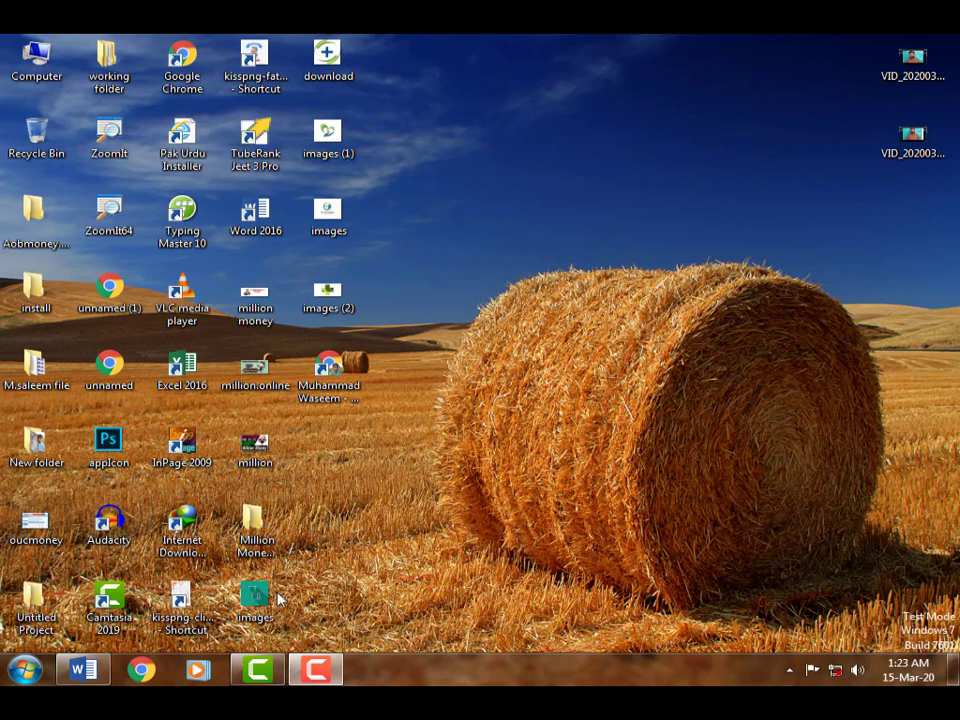
# Switch to the blank Word document and insert the picture "k" from the Pictures library.
pyautogui.click(83, 669)
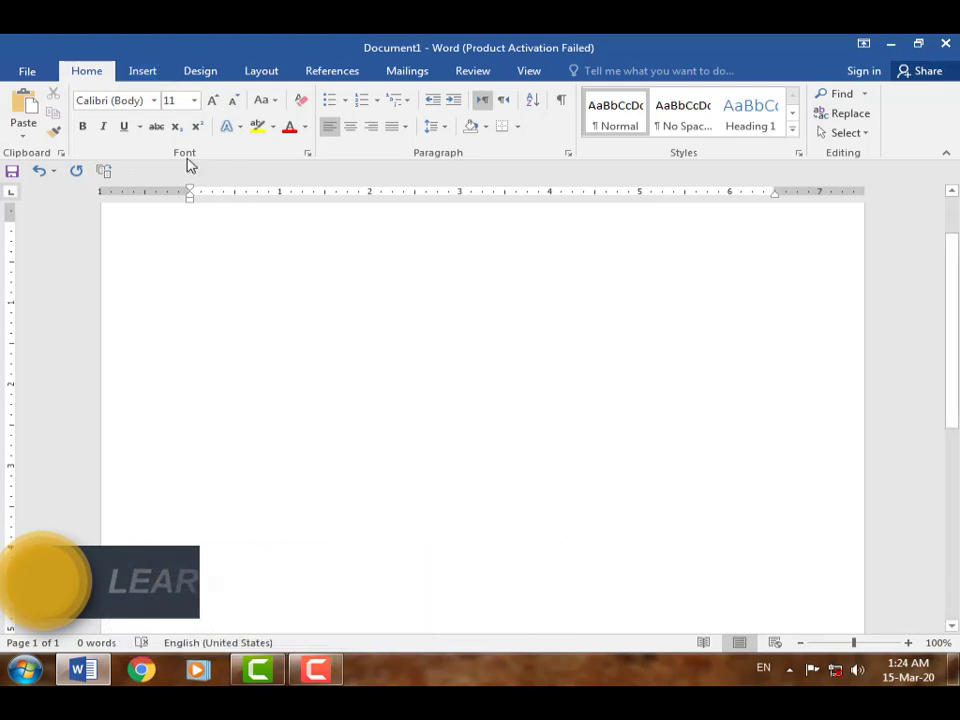
pyautogui.click(148, 76)
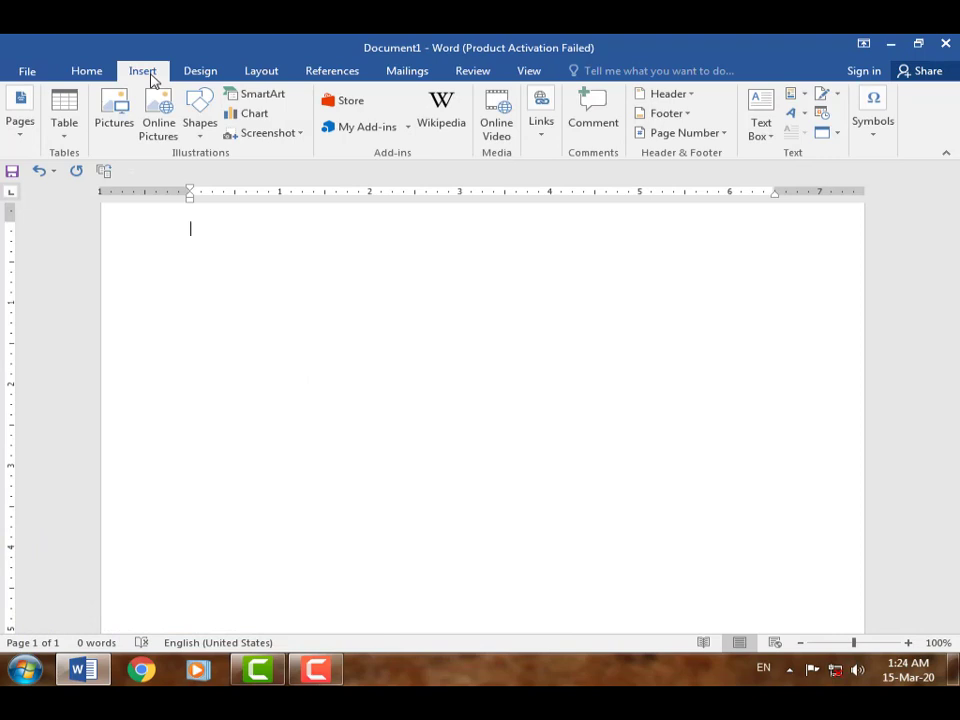
pyautogui.click(116, 118)
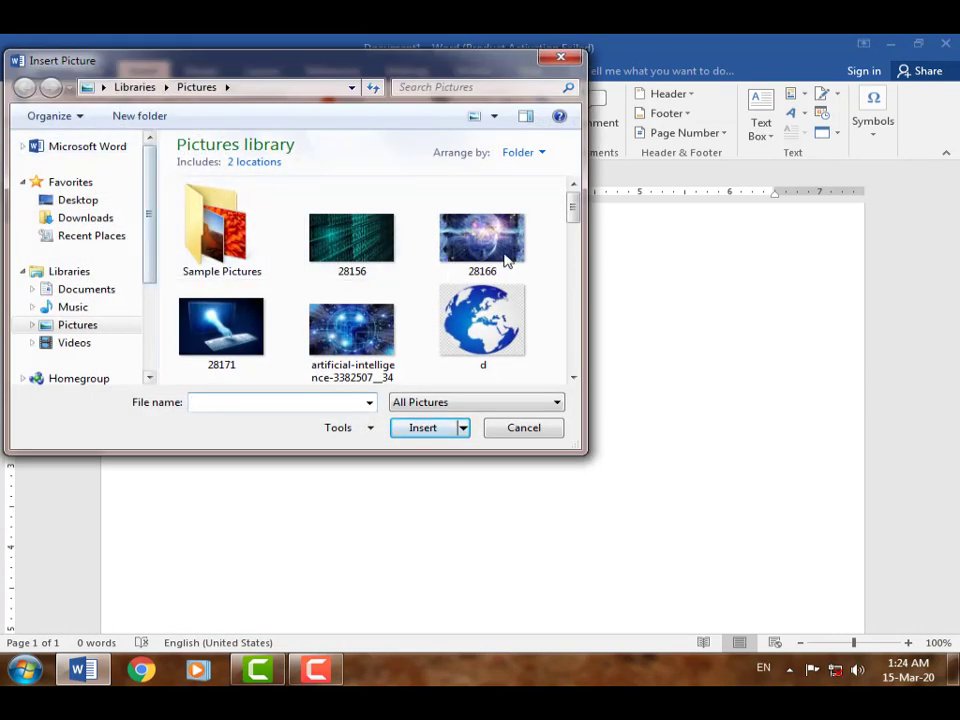
pyautogui.moveTo(573, 220); pyautogui.dragTo(589, 292)
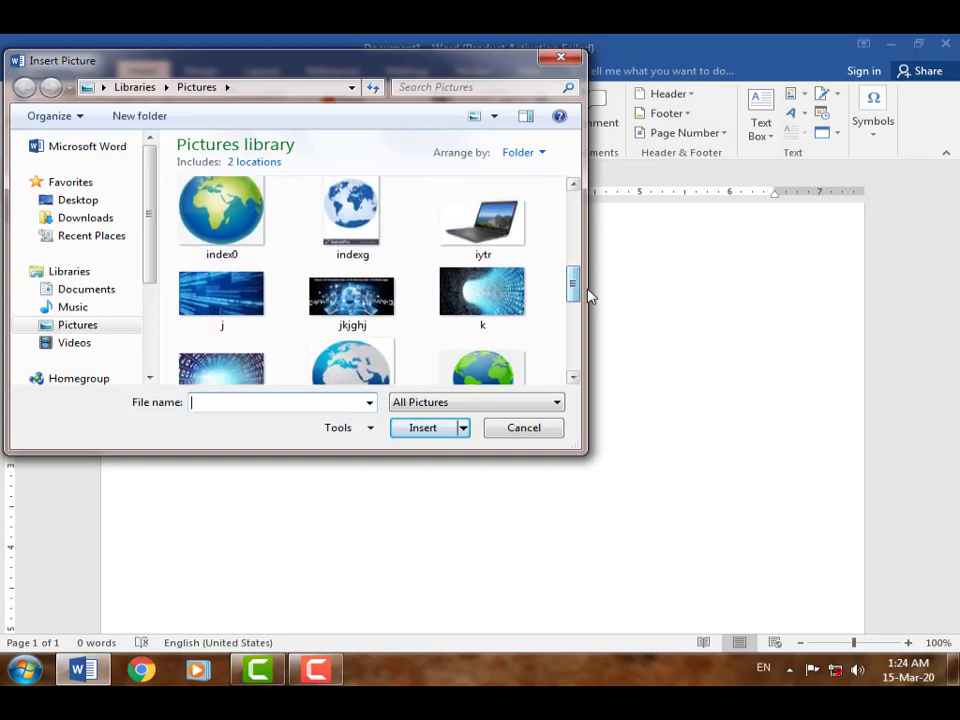
pyautogui.click(474, 308)
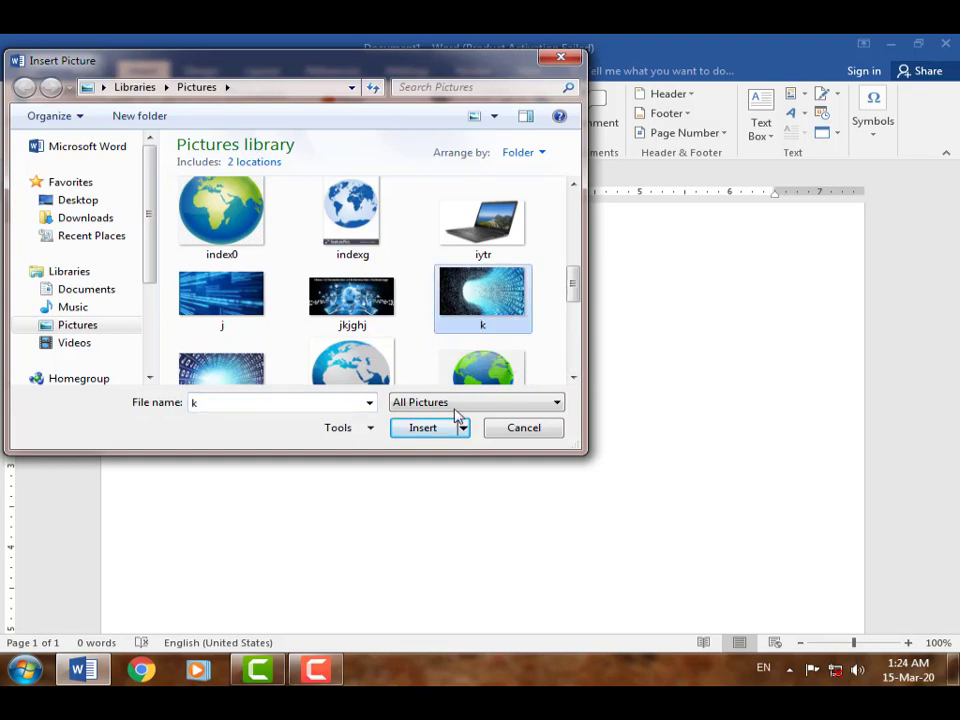
pyautogui.click(424, 429)
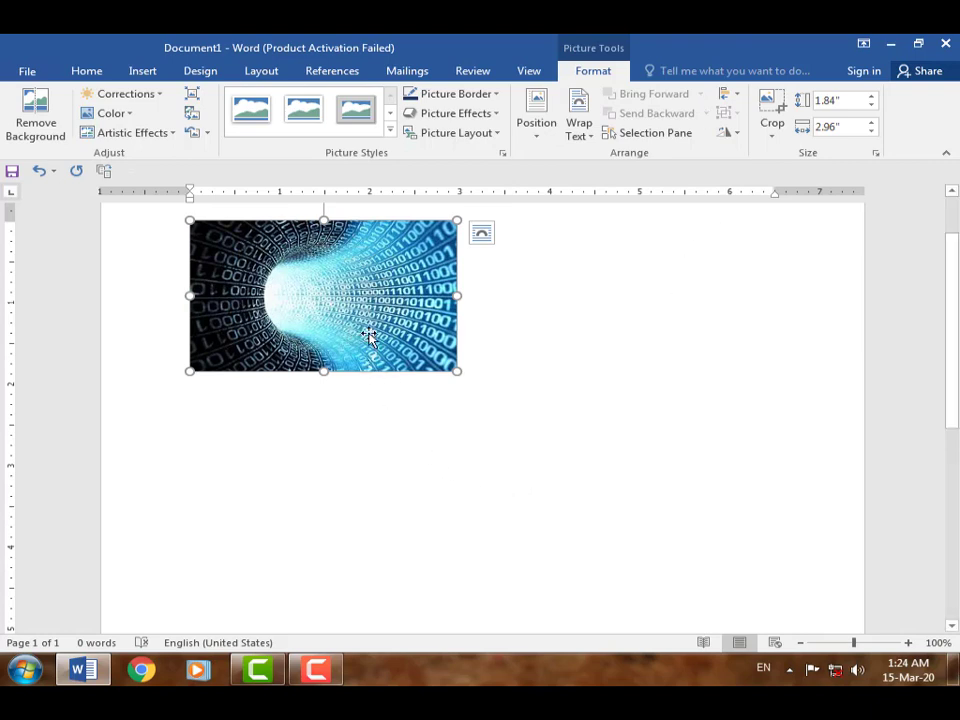
# Position the picture at the page's top left with square text wrapping, and change its wrapping to In Line with Text.
pyautogui.click(535, 137)
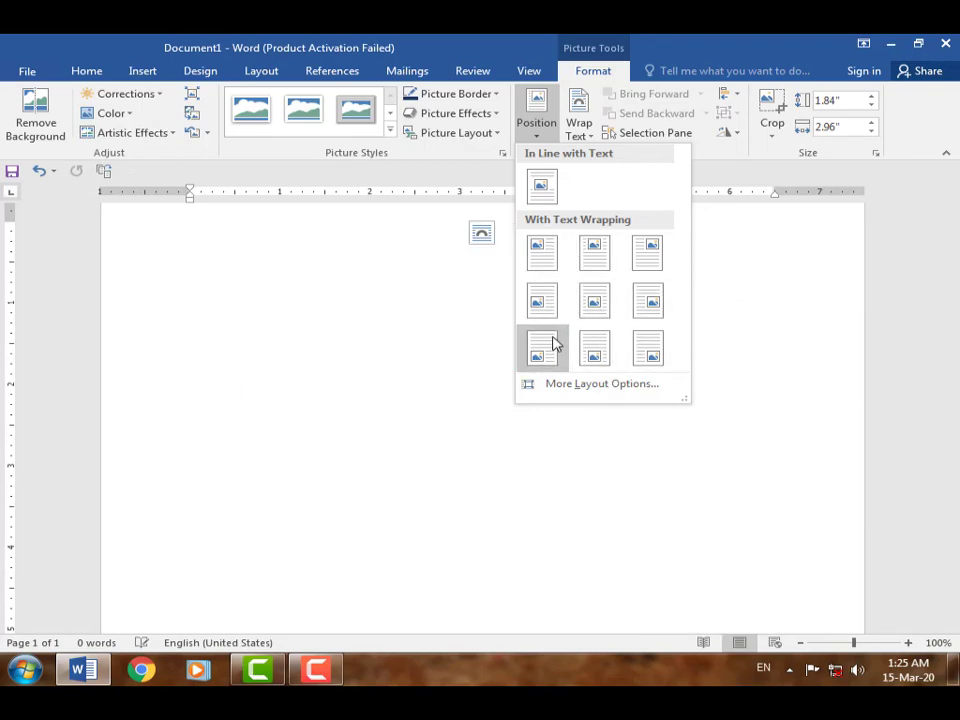
pyautogui.click(541, 253)
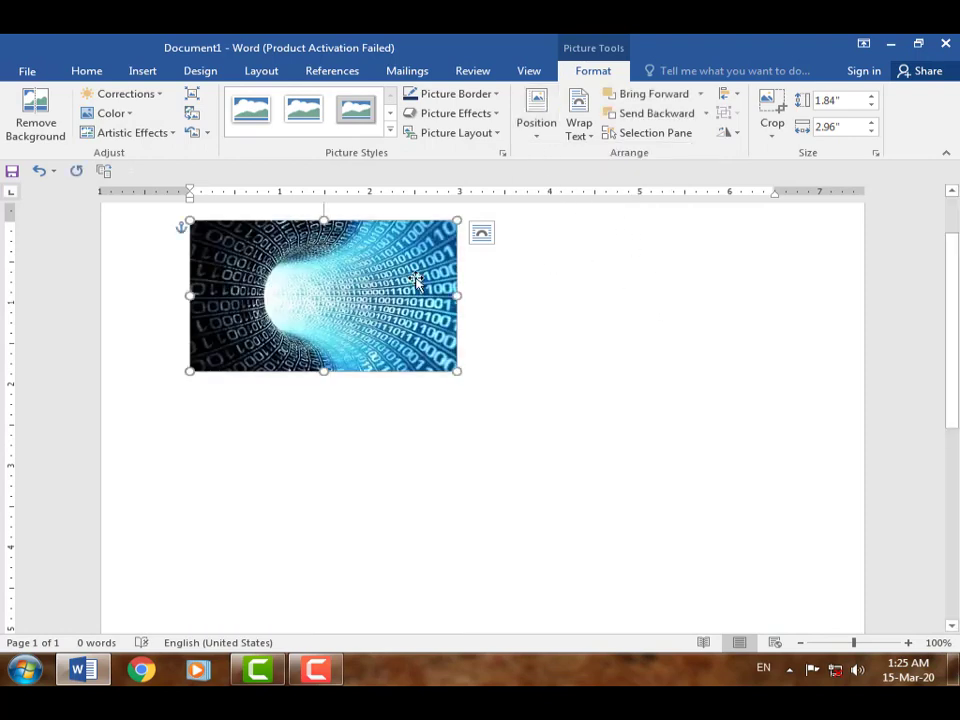
pyautogui.click(591, 140)
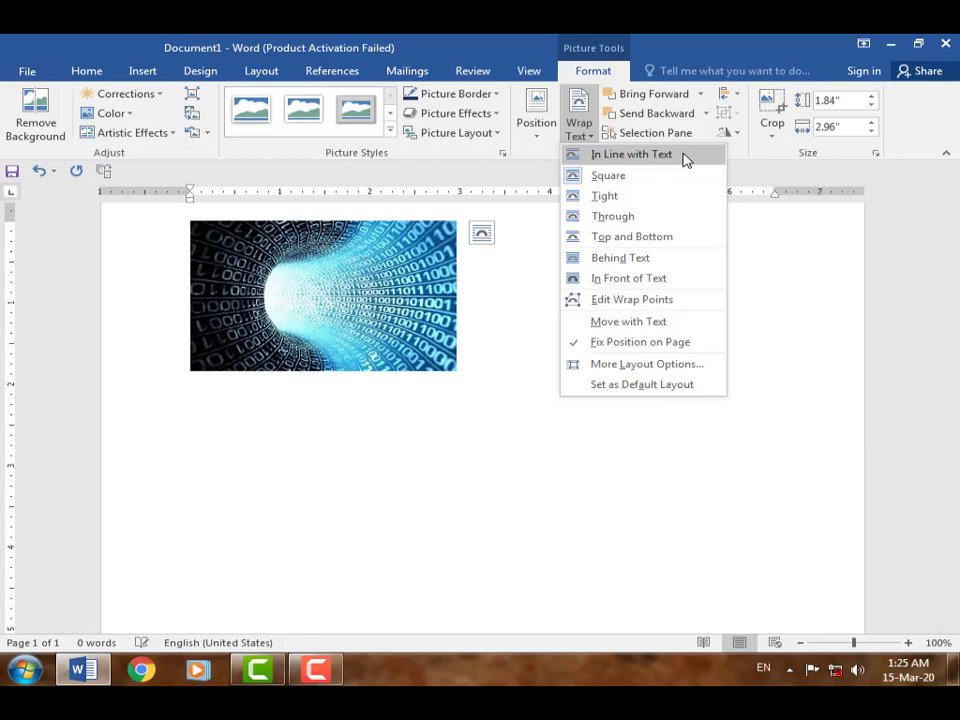
pyautogui.click(628, 156)
# Enter the sample text "dfhfghfghfghfgh" directly after the in-line picture and erase it.
pyautogui.click(514, 341)
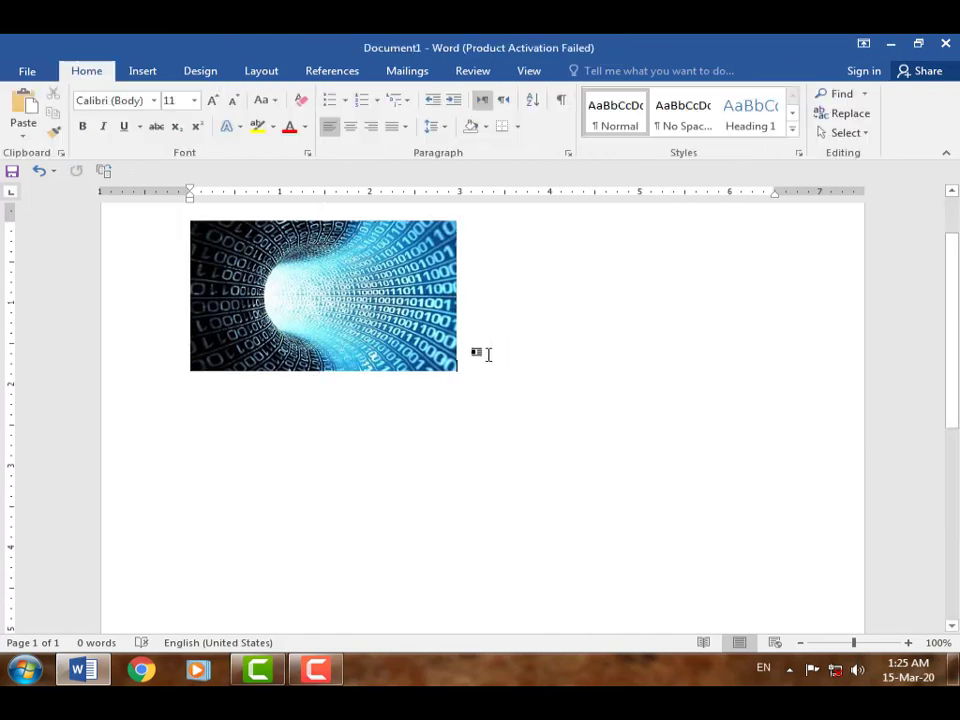
pyautogui.write('dfhfghfghfghfgh')
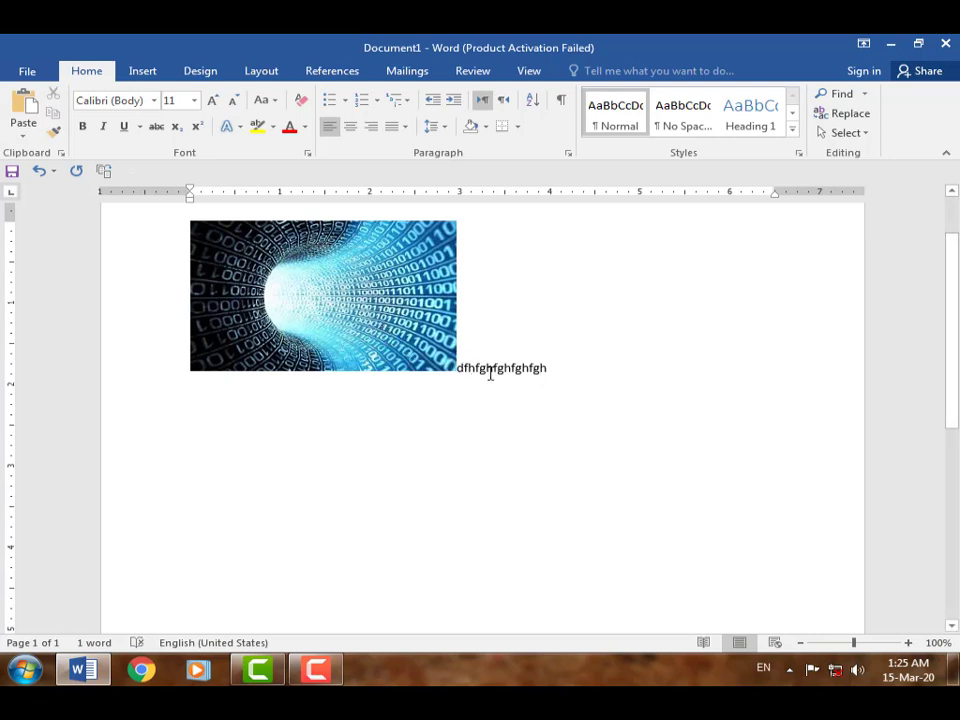
pyautogui.press('BackSpace')
pyautogui.press('BackSpace')
pyautogui.press('BackSpace')
pyautogui.press('BackSpace')
pyautogui.press('BackSpace')
pyautogui.press('BackSpace')
pyautogui.press('BackSpace')
pyautogui.press('BackSpace')
pyautogui.press('BackSpace')
pyautogui.press('BackSpace')
pyautogui.press('BackSpace')
pyautogui.press('BackSpace')
pyautogui.press('BackSpace')
pyautogui.press('BackSpace')
pyautogui.press('BackSpace')
pyautogui.press('BackSpace')
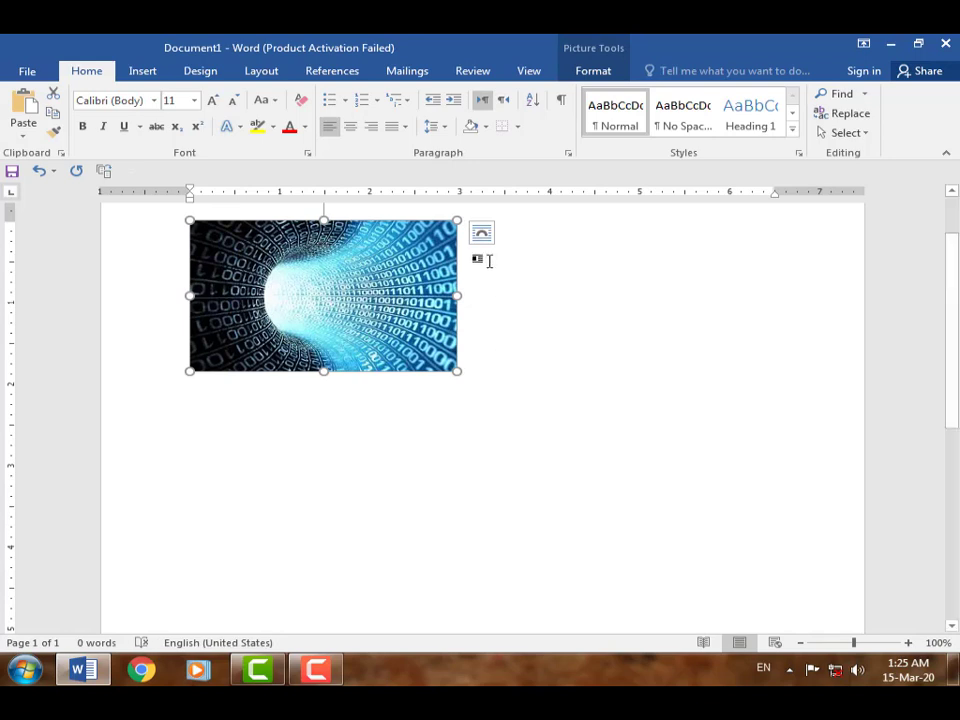
# Try to move the picture freely on the page while its wrapping is In Line with Text.
pyautogui.click(600, 74)
pyautogui.click(578, 112)
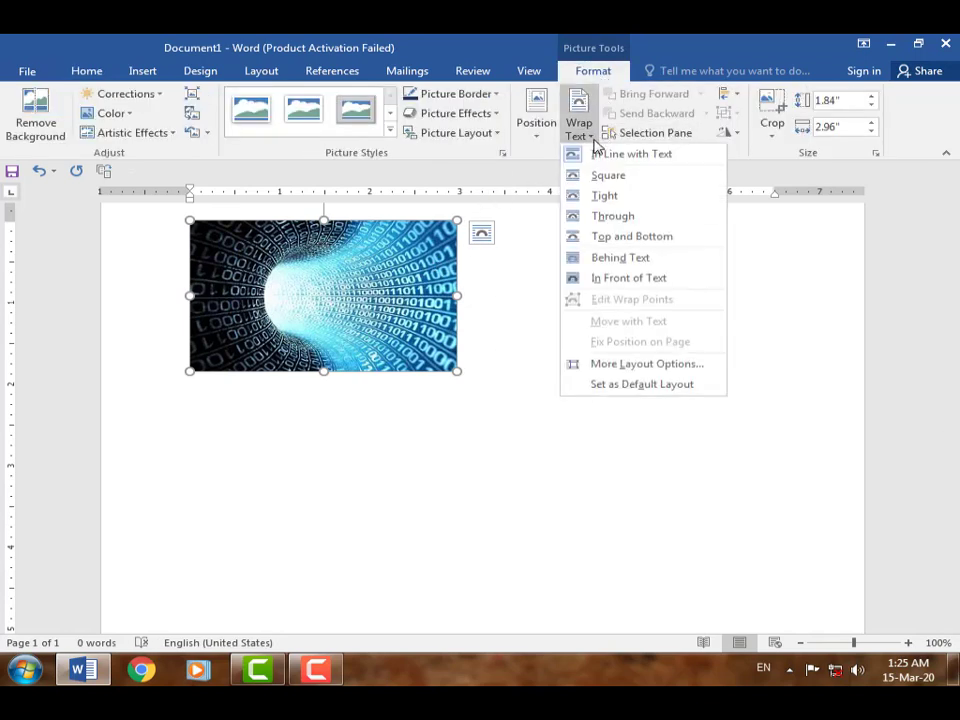
pyautogui.click(630, 178)
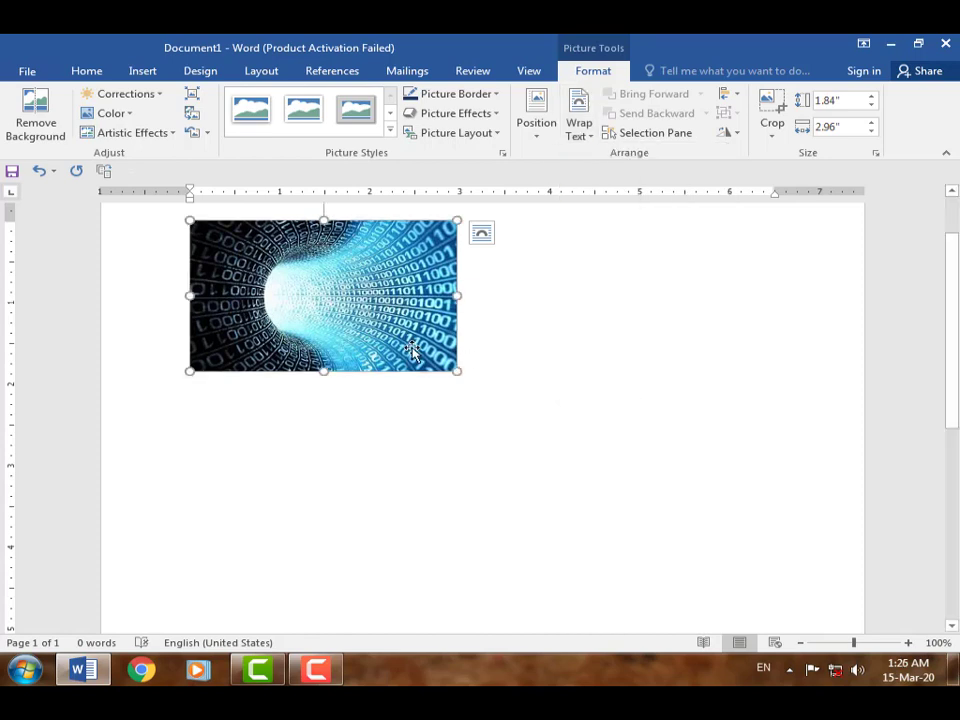
pyautogui.moveTo(376, 329); pyautogui.dragTo(384, 336)
pyautogui.moveTo(311, 266); pyautogui.dragTo(298, 285)
# Set the picture's text wrapping to Square and move the picture slightly down and right on the page.
pyautogui.click(590, 137)
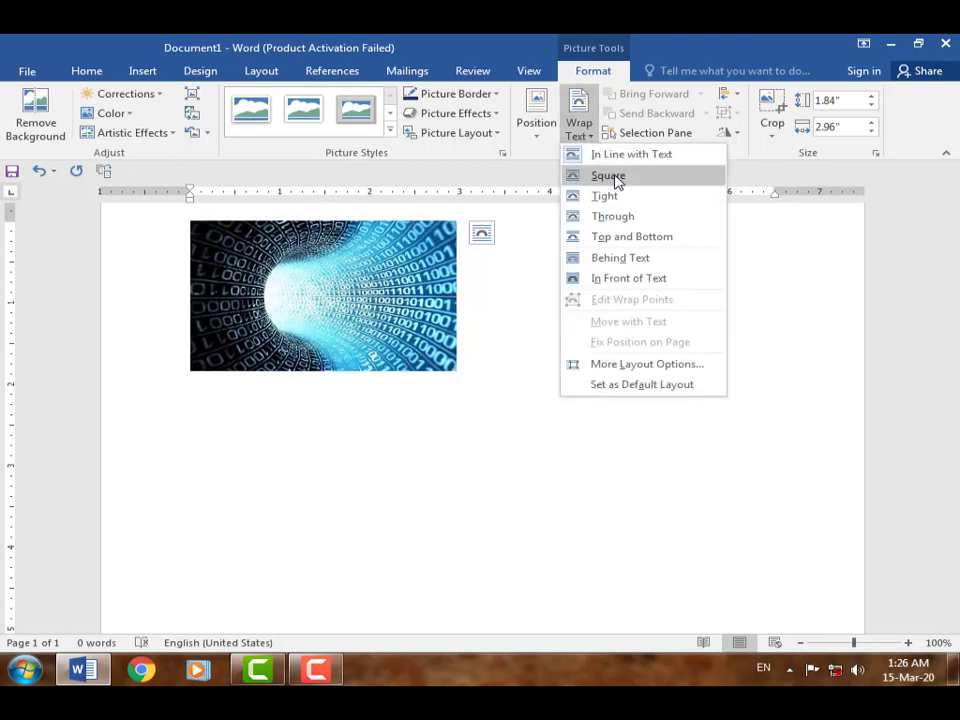
pyautogui.click(608, 176)
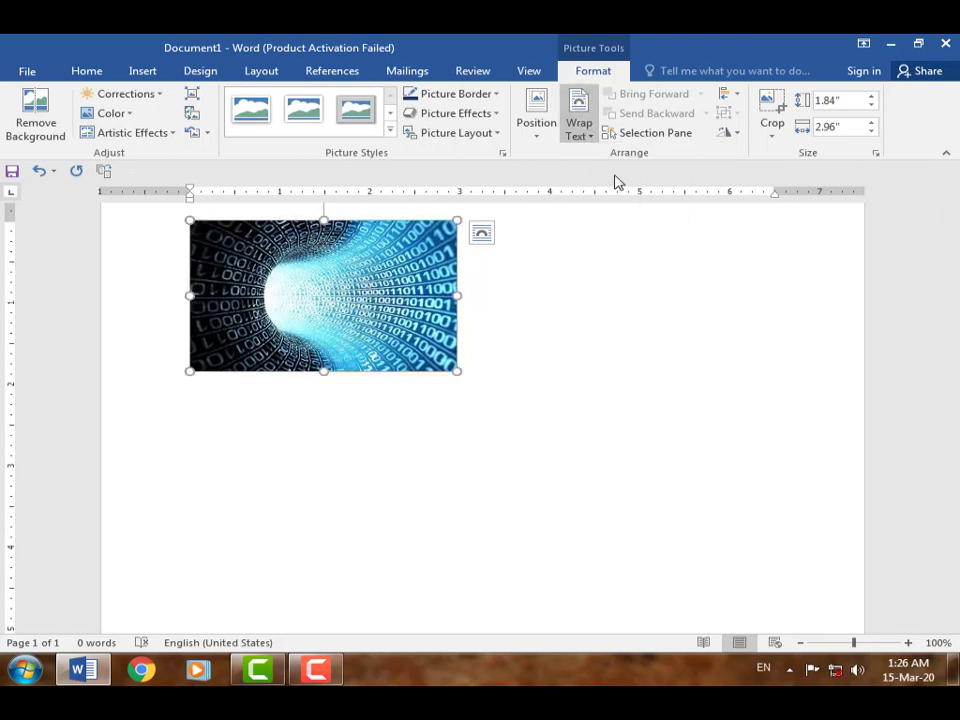
pyautogui.moveTo(412, 325)
pyautogui.mouseDown()
pyautogui.moveTo(661, 422)
pyautogui.moveTo(789, 492)
pyautogui.moveTo(591, 517)
pyautogui.moveTo(363, 385)
pyautogui.moveTo(718, 446)
pyautogui.moveTo(750, 560)
pyautogui.moveTo(450, 490)
pyautogui.moveTo(419, 345)
pyautogui.moveTo(397, 328)
pyautogui.mouseUp()
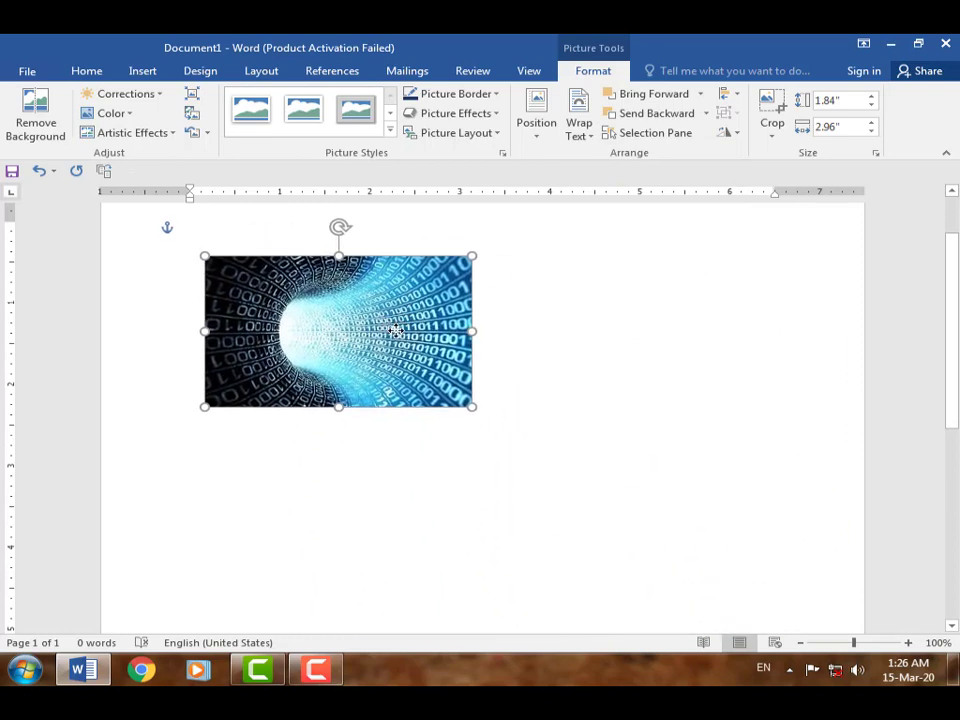
pyautogui.click(588, 145)
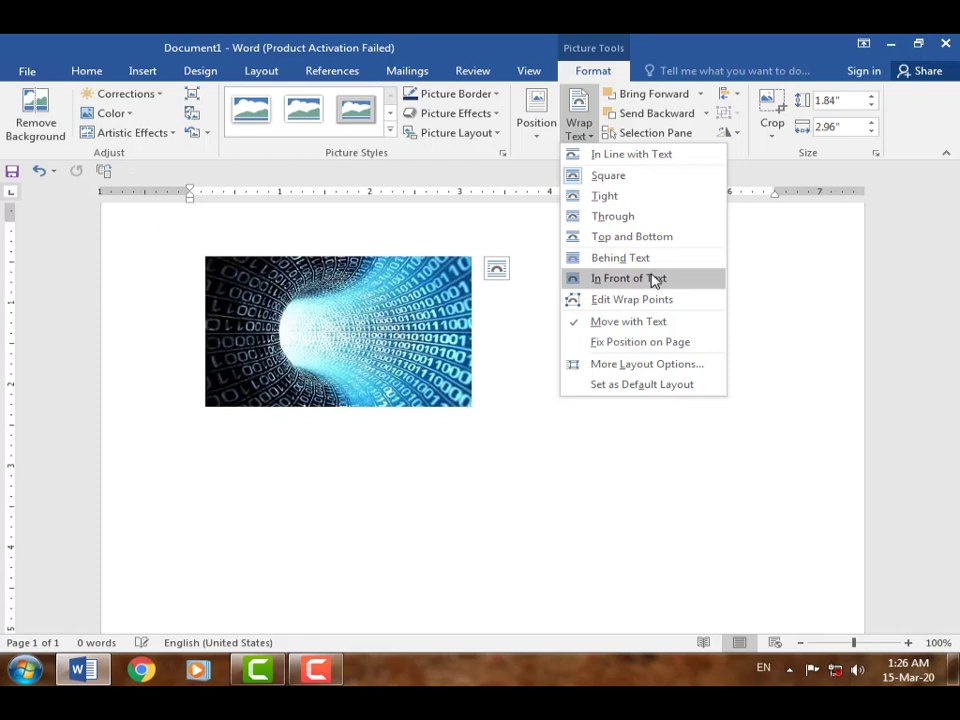
pyautogui.click(782, 308)
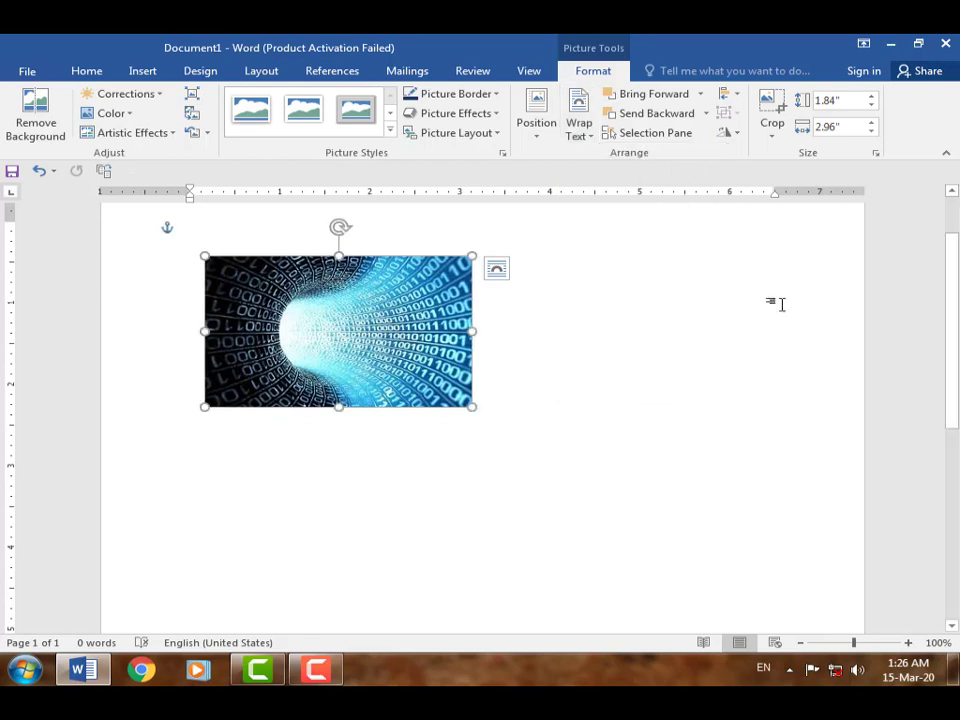